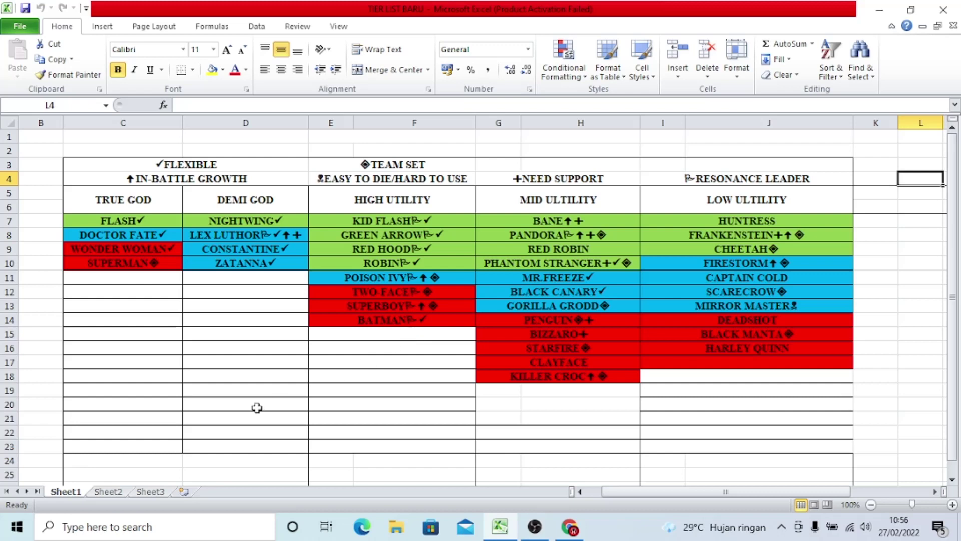
Enter CYBORG in the empty cell D21 below the tier table's DEMI GOD entries.
click(210, 376)
click(203, 417)
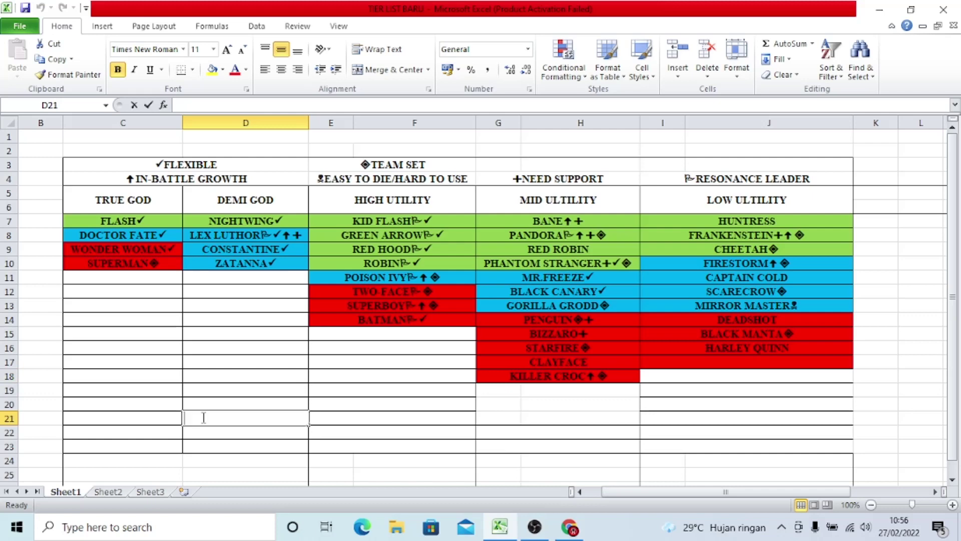
text(CY)
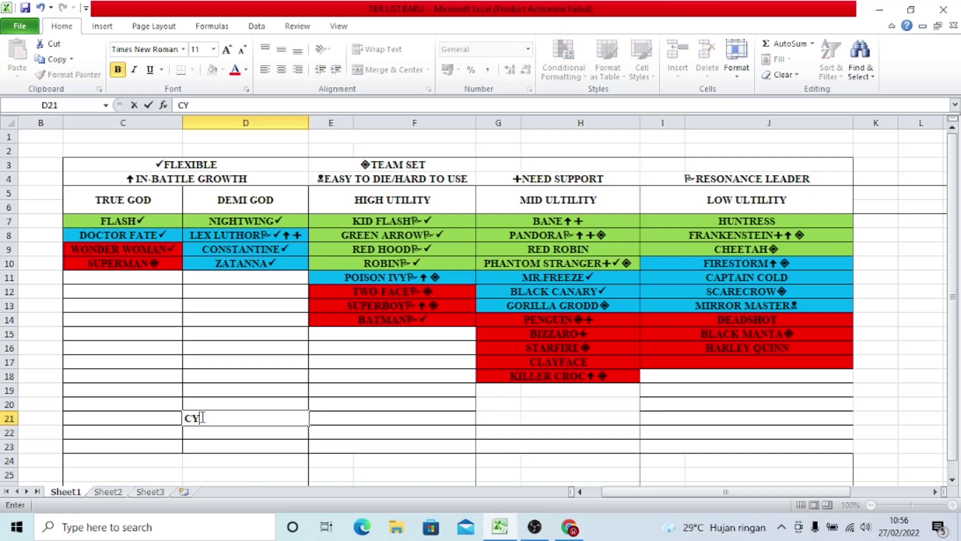
text(BORG)
click(279, 448)
Center the CYBORG entry in D21 horizontally and fill the cell with light blue.
click(258, 415)
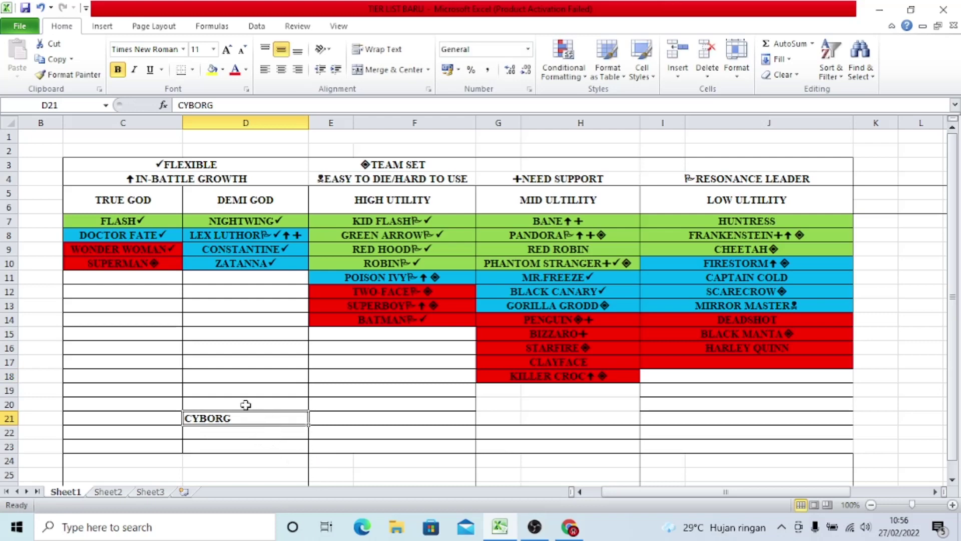
click(280, 70)
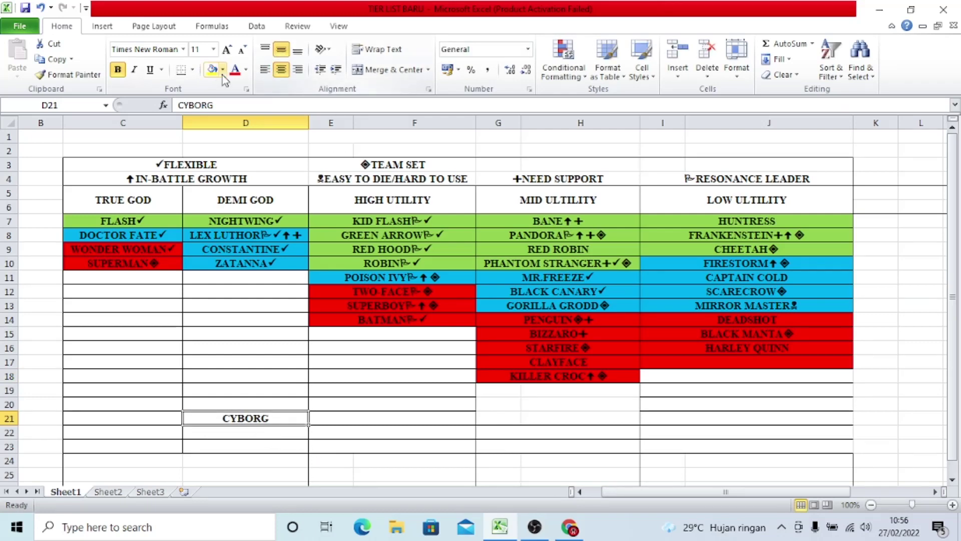
click(223, 69)
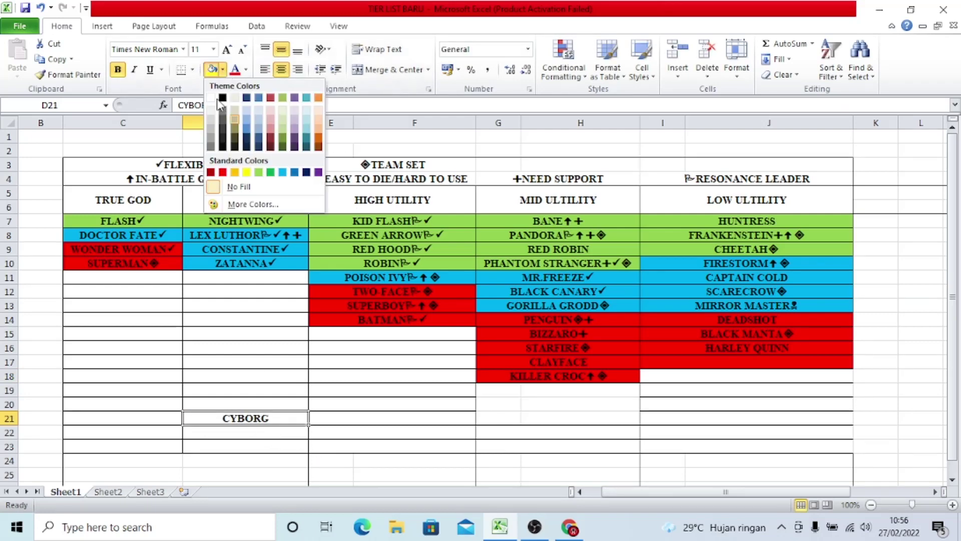
click(285, 172)
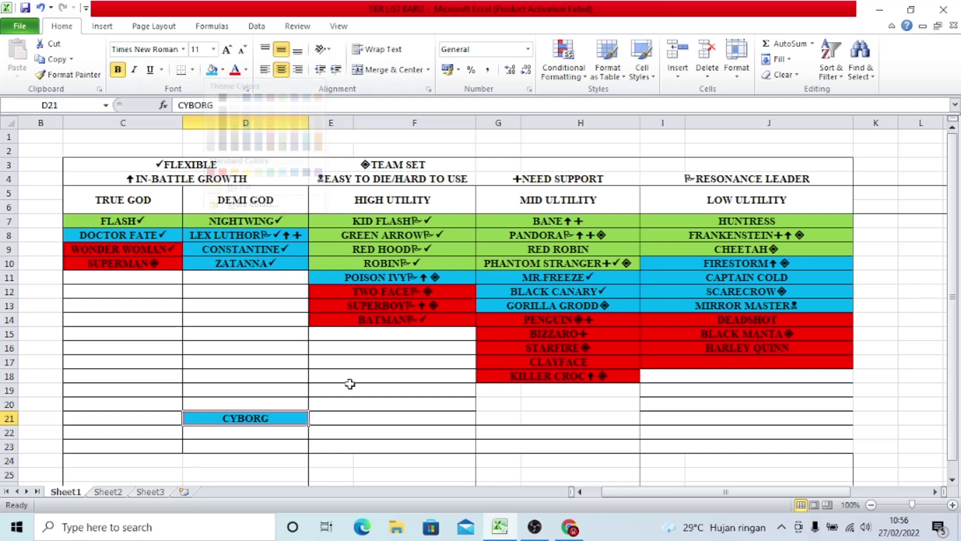
Move the CYBORG cell to C11, directly under SUPERMAN in the TRUE GOD column.
click(326, 419)
click(305, 418)
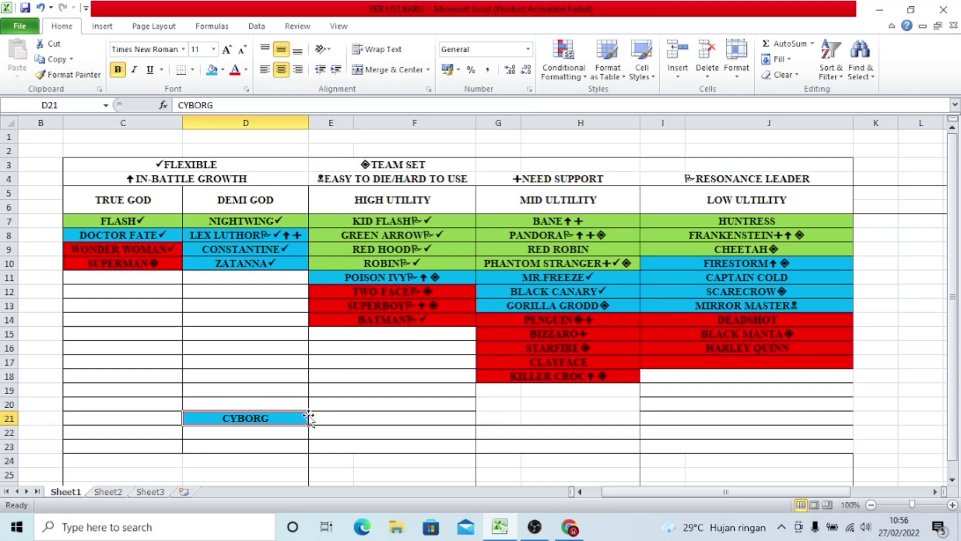
drag(309, 418, 162, 282)
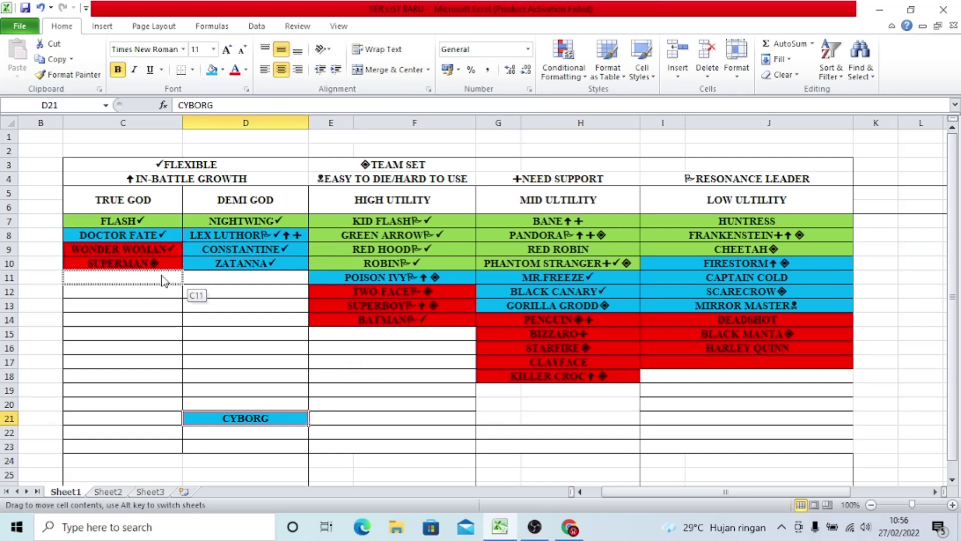
mouse_move(161, 275)
mouse_down()
mouse_move(210, 287)
mouse_move(161, 278)
mouse_up()
drag(161, 280, 171, 268)
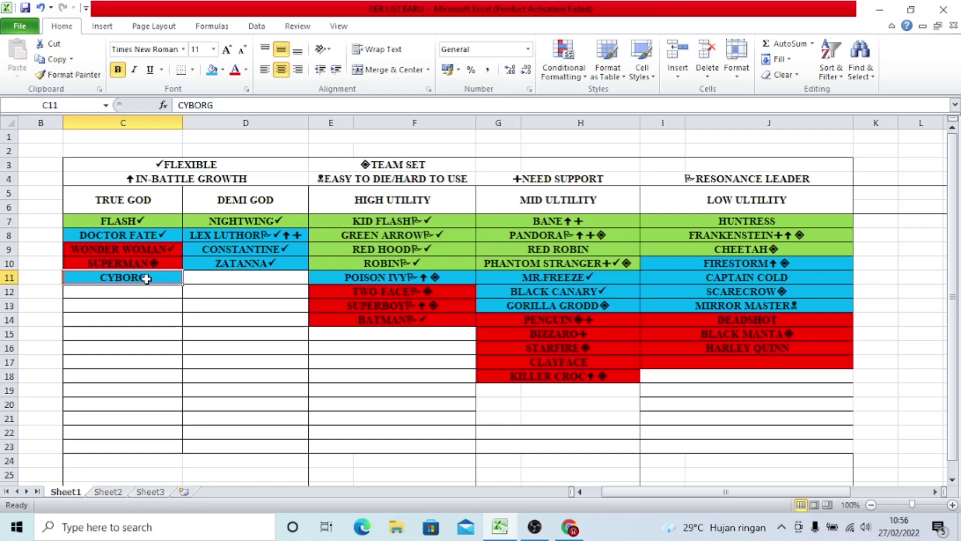
click(178, 331)
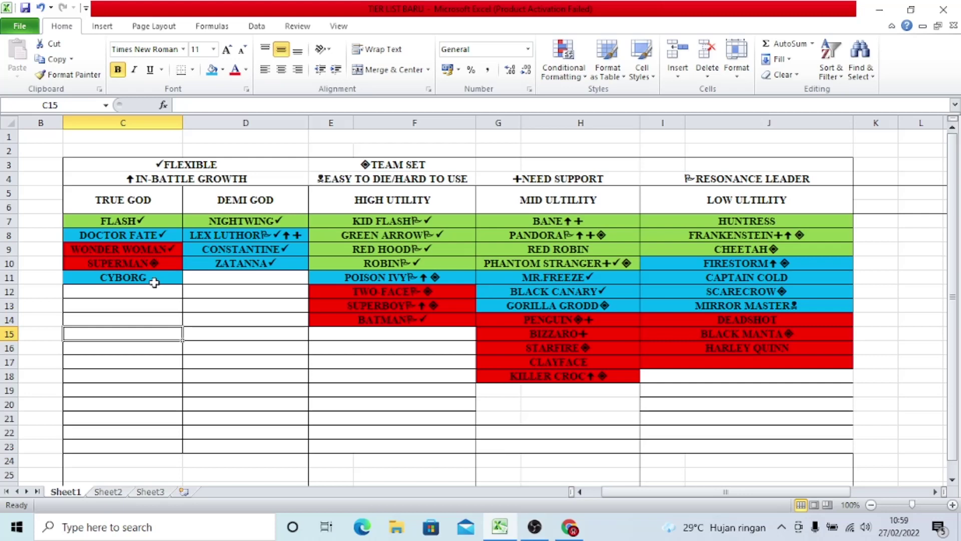
Append the check mark symbol (Wingdings 252) for FLEXIBLE after CYBORG in C11.
double_click(151, 279)
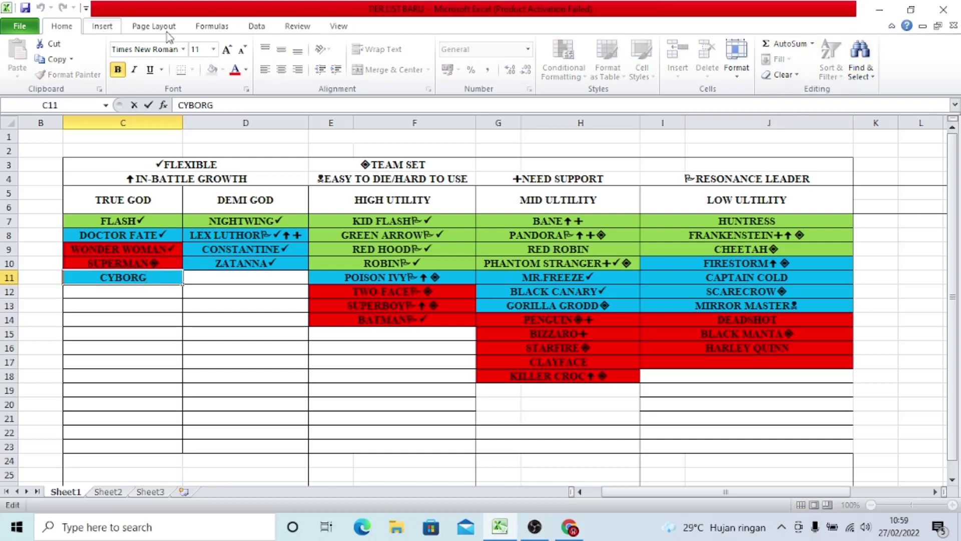
scroll(166, 28, down, 1)
click(880, 59)
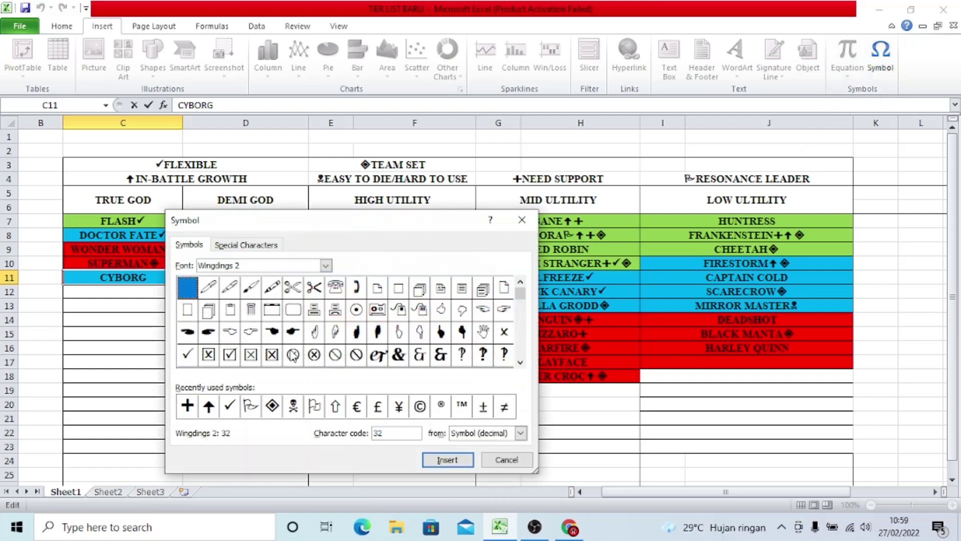
click(236, 411)
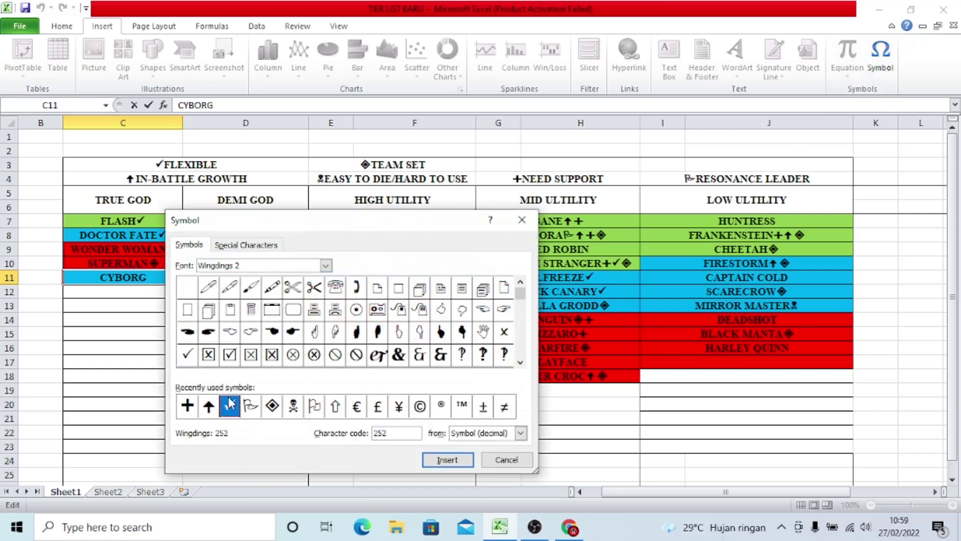
click(444, 461)
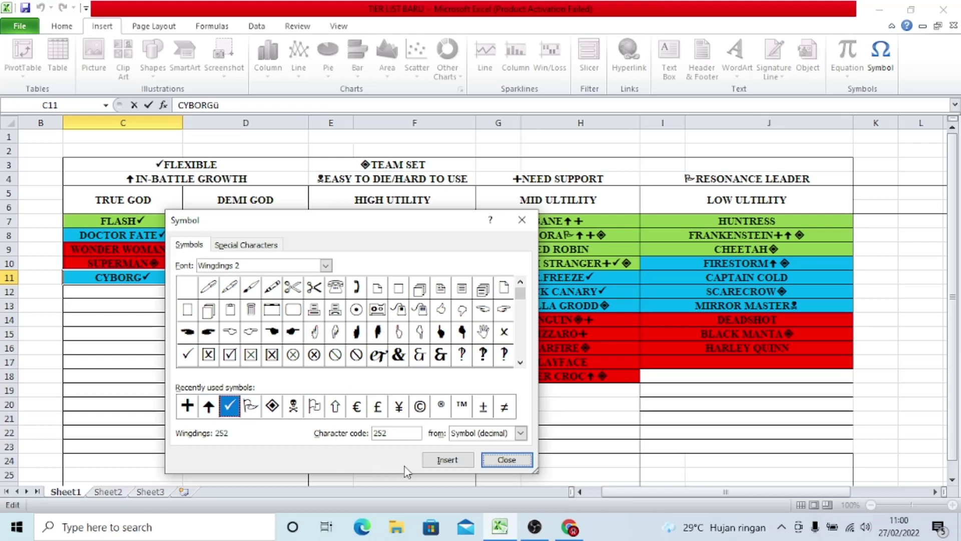
click(436, 461)
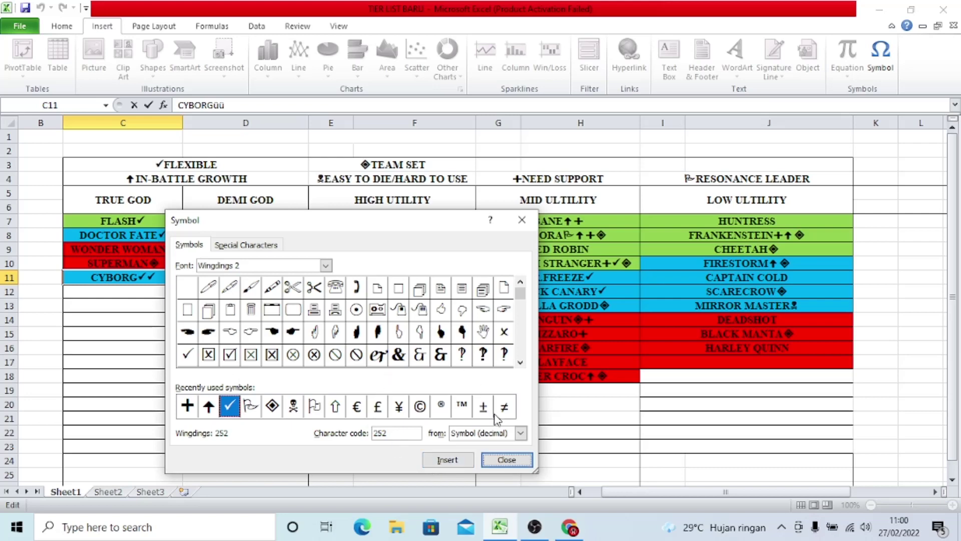
click(522, 220)
key(BackSpace)
Append the diamond TEAM SET symbol (Wingdings 2, code 178) after CYBORG's check mark in C11 and commit the entry.
click(880, 58)
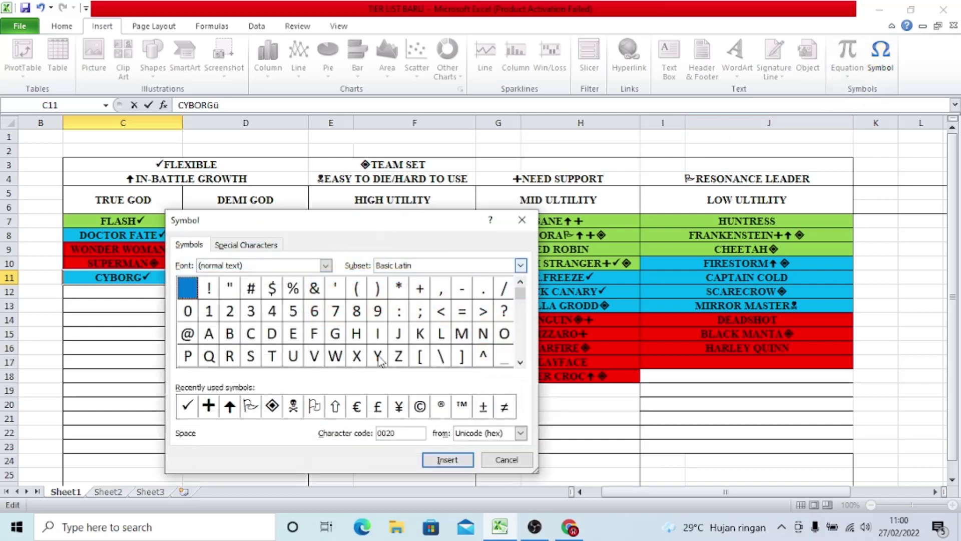
click(273, 406)
click(440, 460)
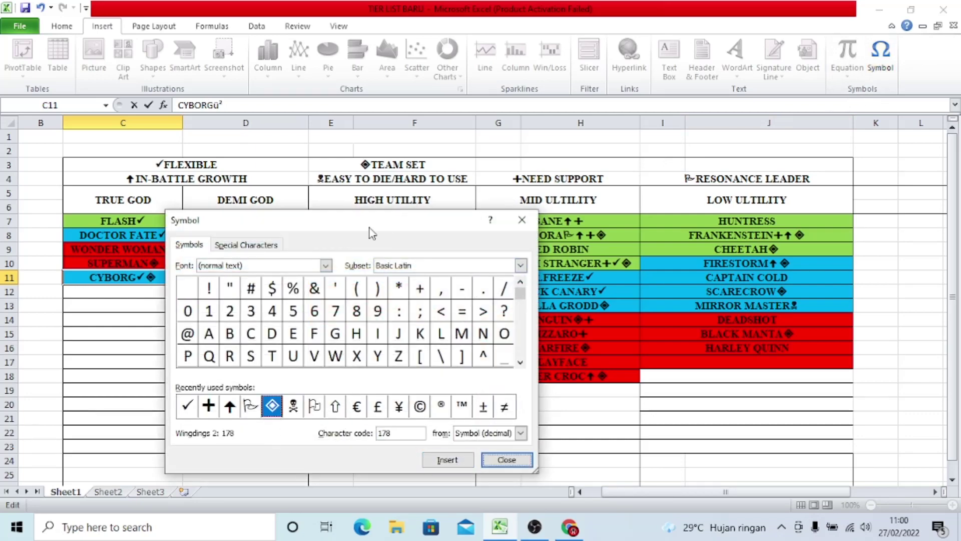
drag(412, 226, 555, 231)
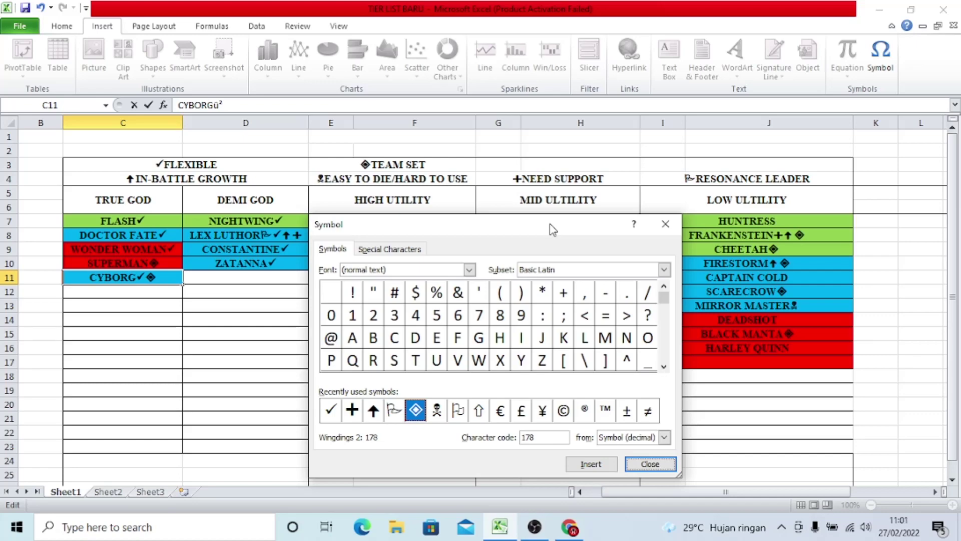
drag(552, 230, 366, 417)
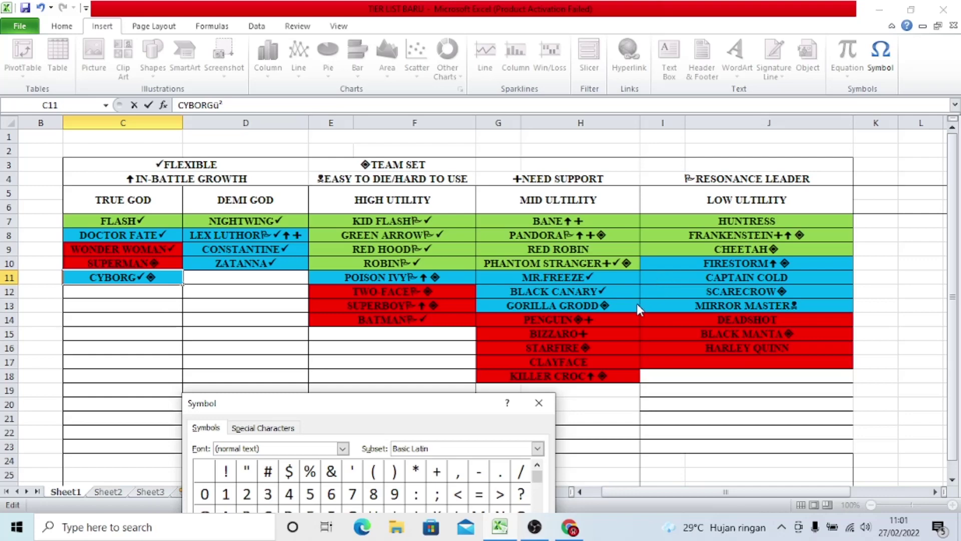
drag(440, 402, 722, 182)
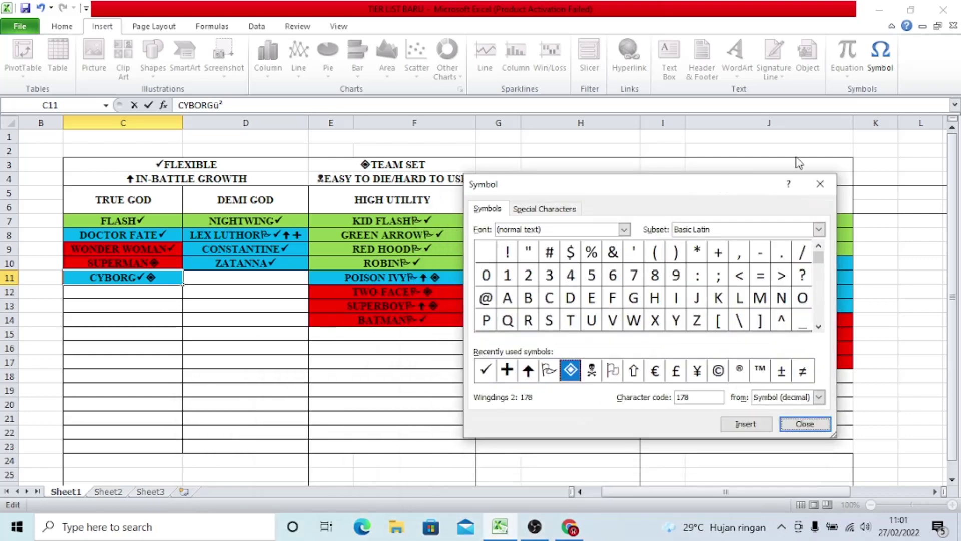
click(820, 184)
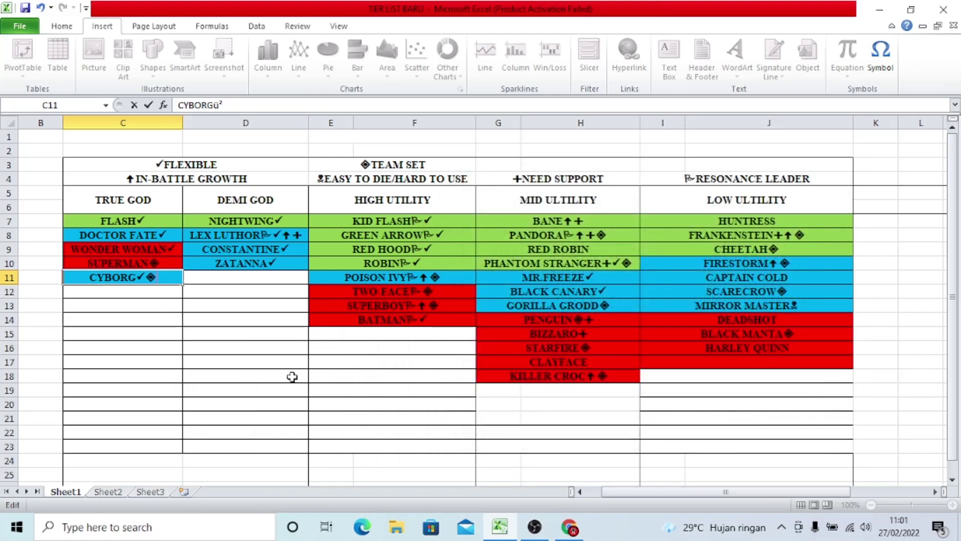
click(197, 361)
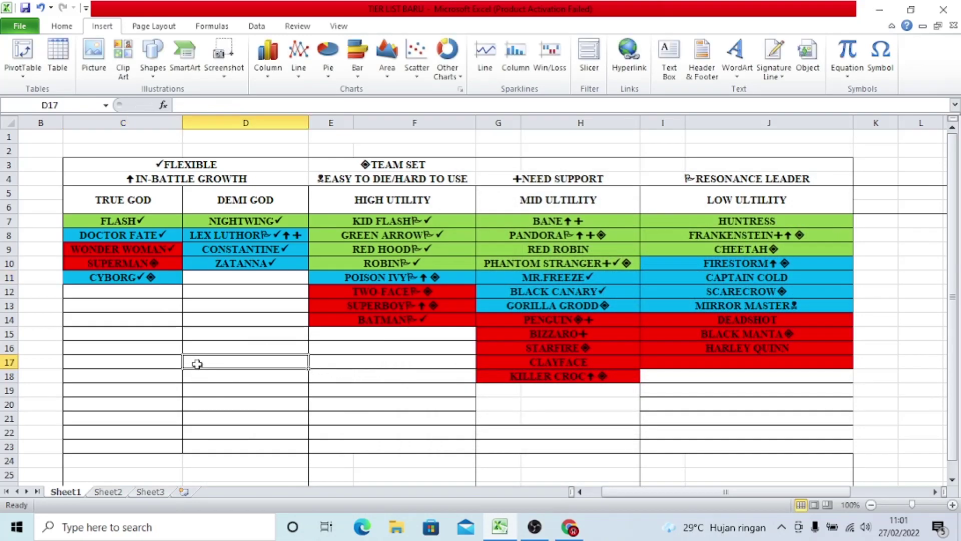
Enter KILLER FROST in the empty cell D22.
click(221, 429)
text(ki)
key(BackSpace)
key(BackSpace)
text(K)
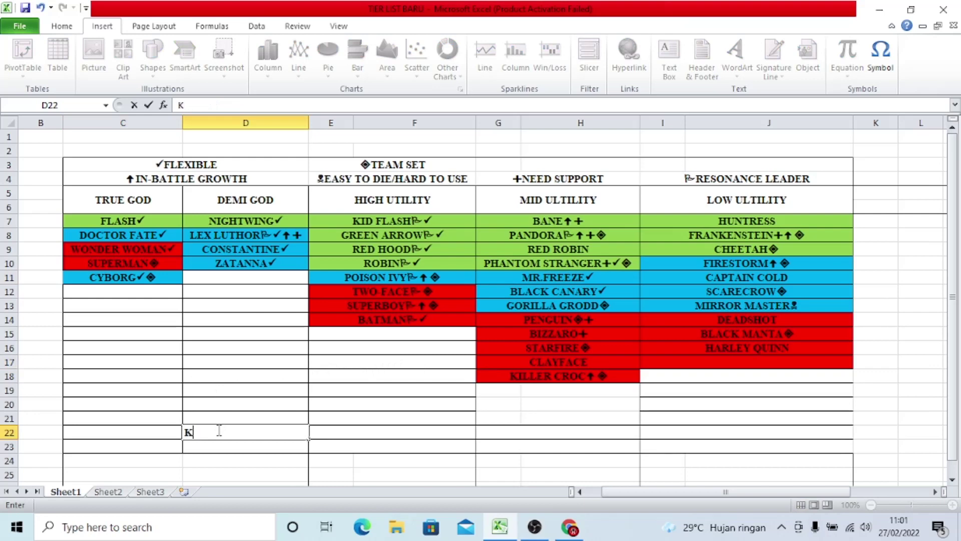
text(ILLER FR)
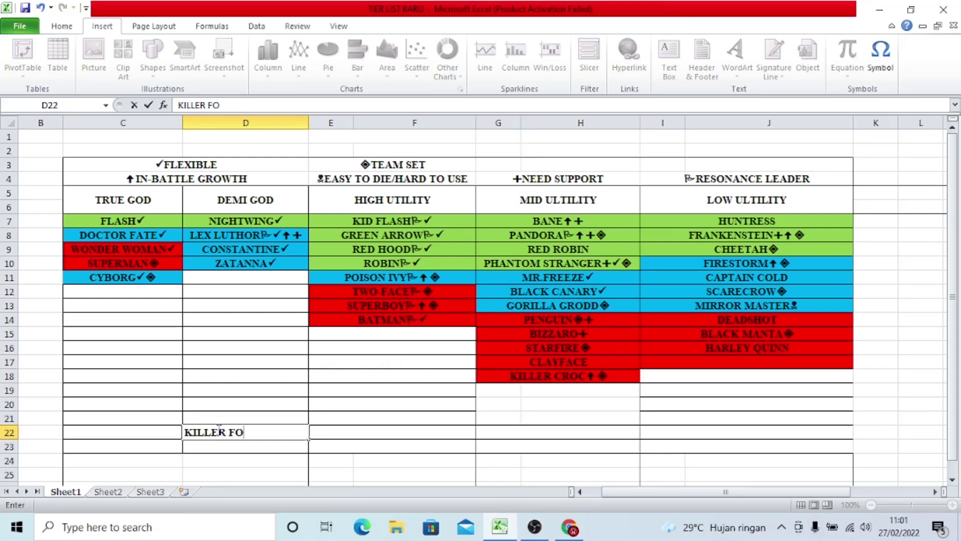
key(BackSpace)
text(OR MAS)
key(BackSpace)
key(BackSpace)
key(BackSpace)
text(ROST)
key(Return)
Center the KILLER FROST entry in D22 horizontally and fill the cell with light blue.
click(252, 431)
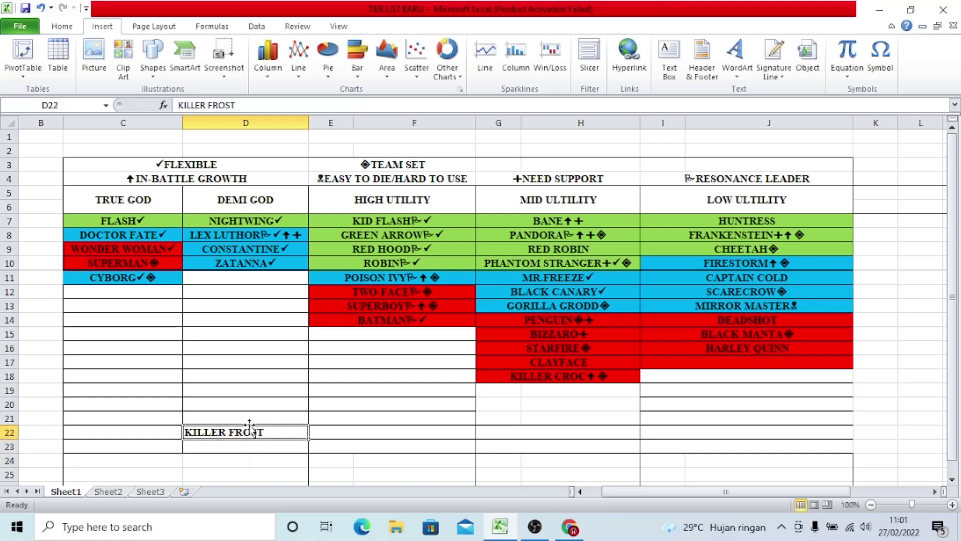
click(62, 26)
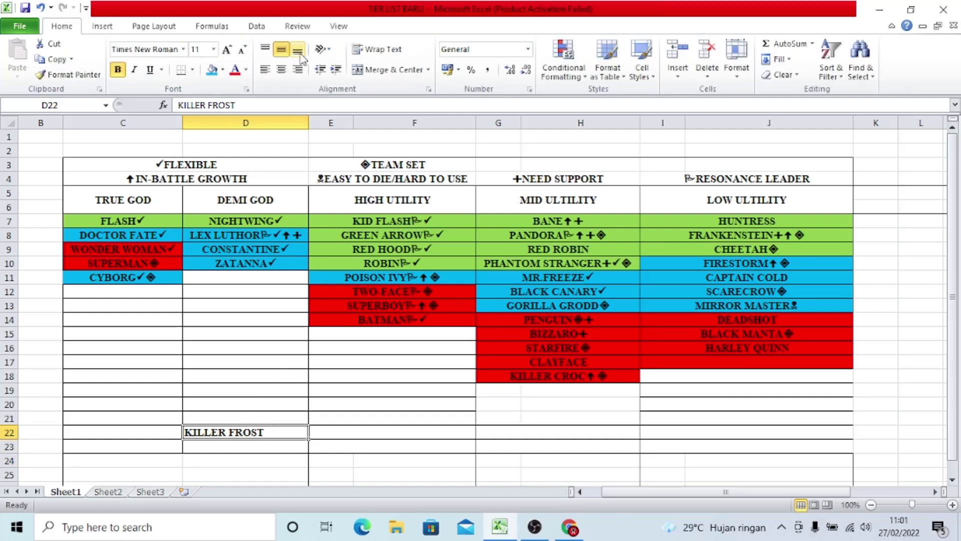
click(290, 73)
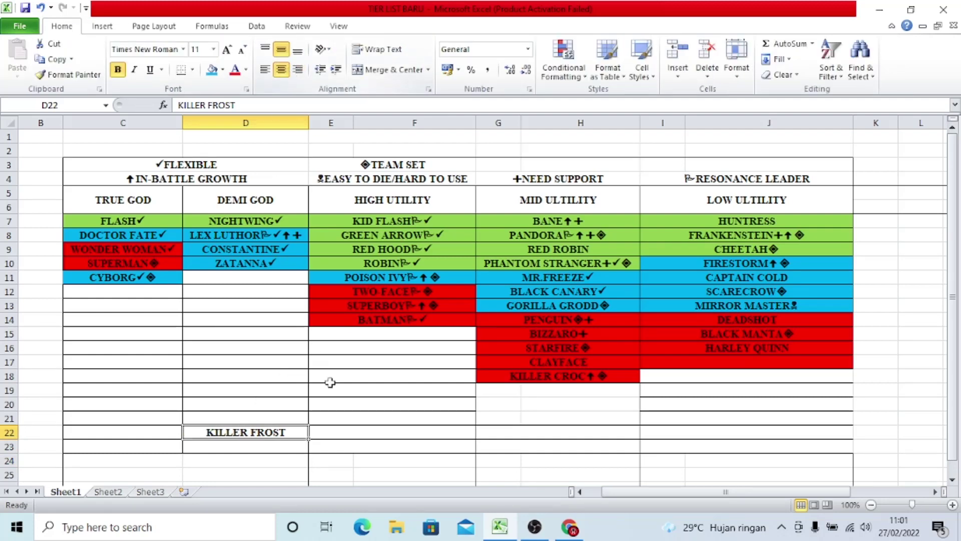
click(212, 70)
Move KILLER FROST to row 19 under KILLER CROC and merge and center it across columns G and H.
drag(309, 437, 552, 396)
click(553, 431)
click(373, 69)
click(802, 381)
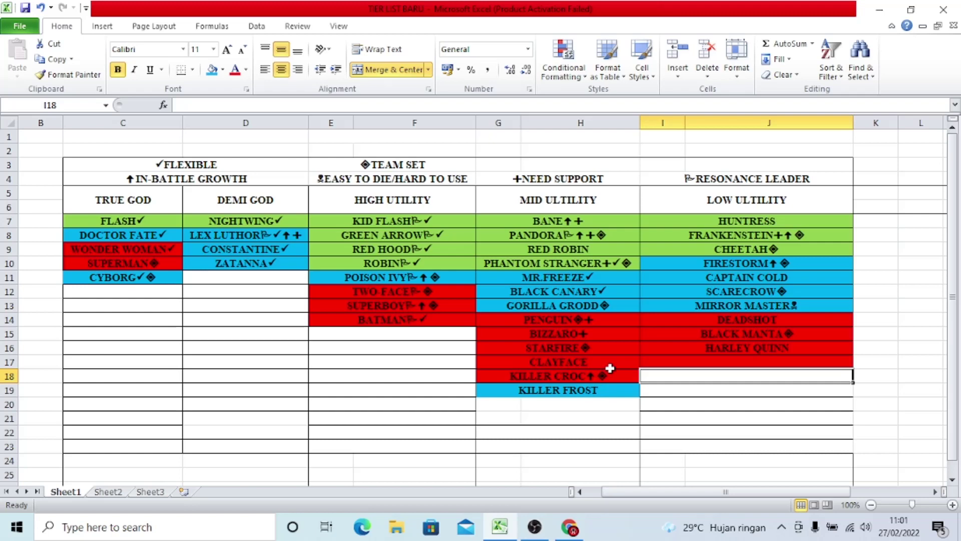
click(613, 391)
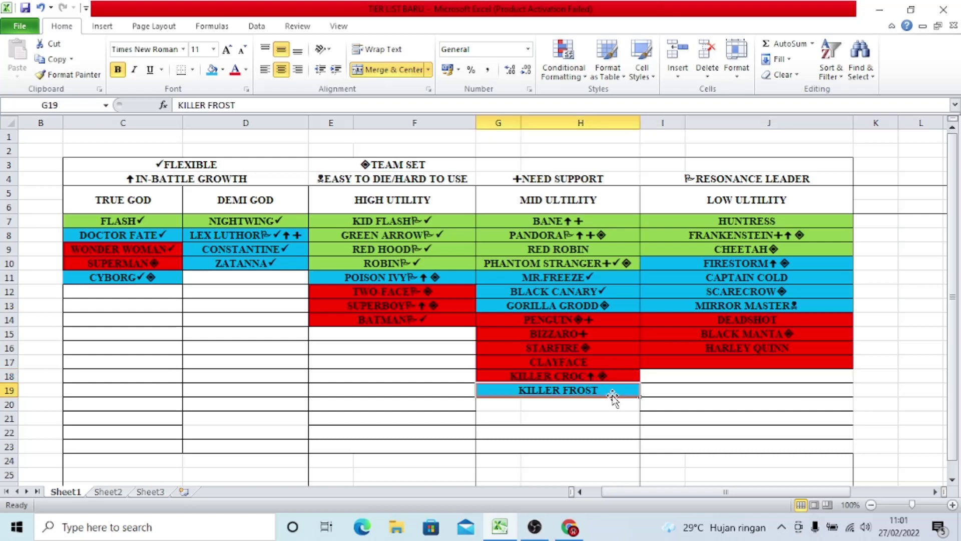
click(102, 26)
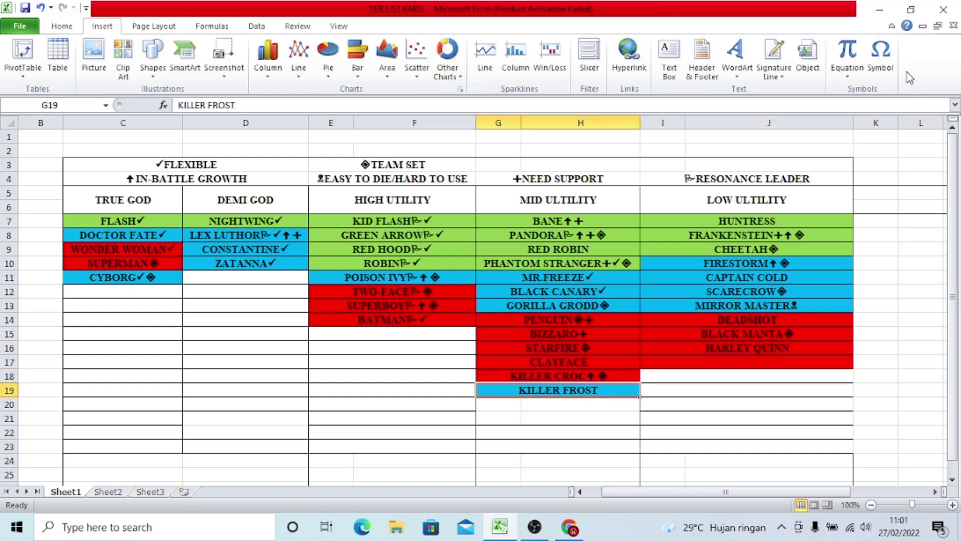
click(864, 52)
click(109, 26)
click(881, 55)
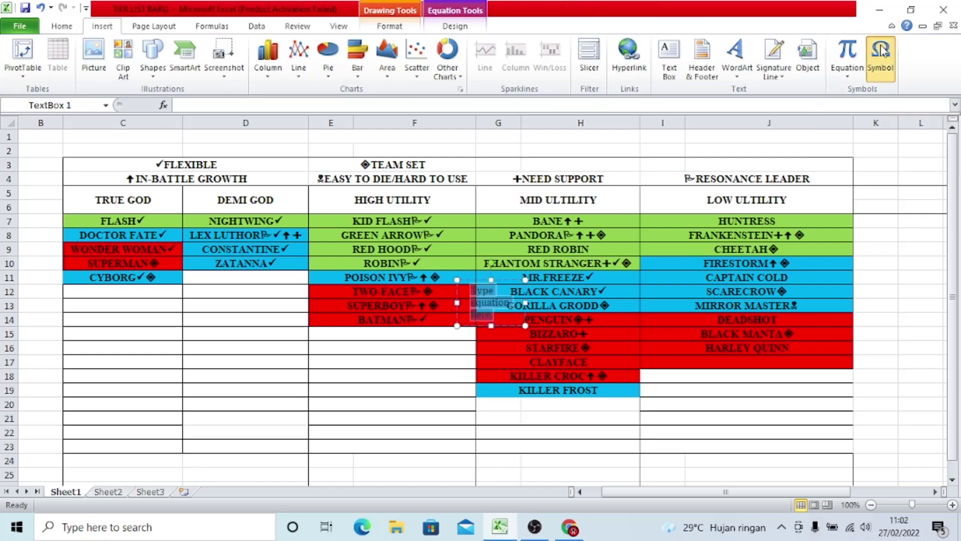
click(586, 387)
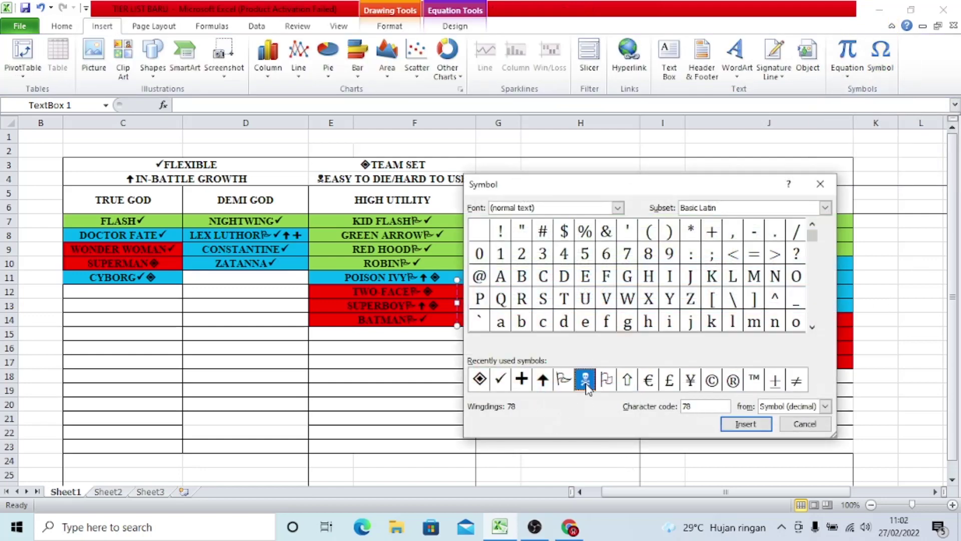
click(740, 424)
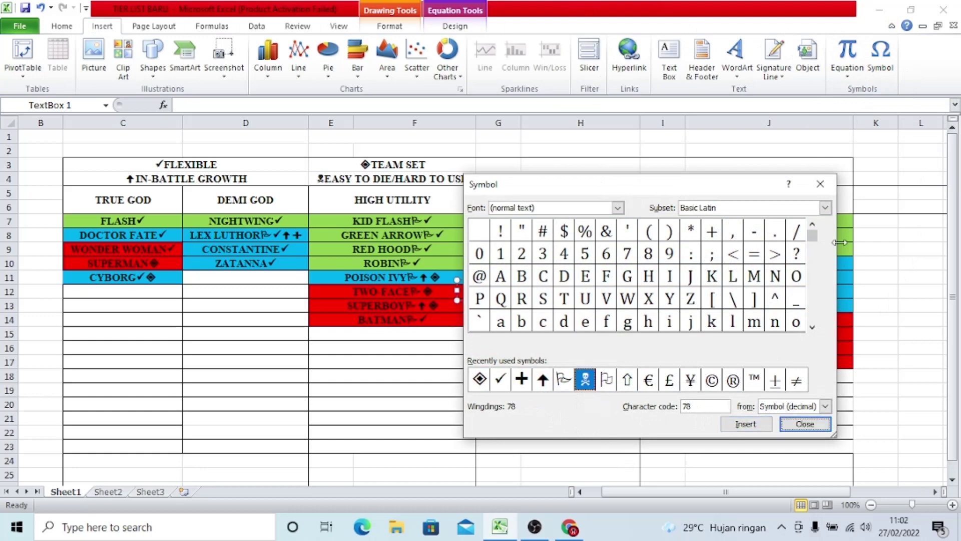
drag(691, 185, 789, 157)
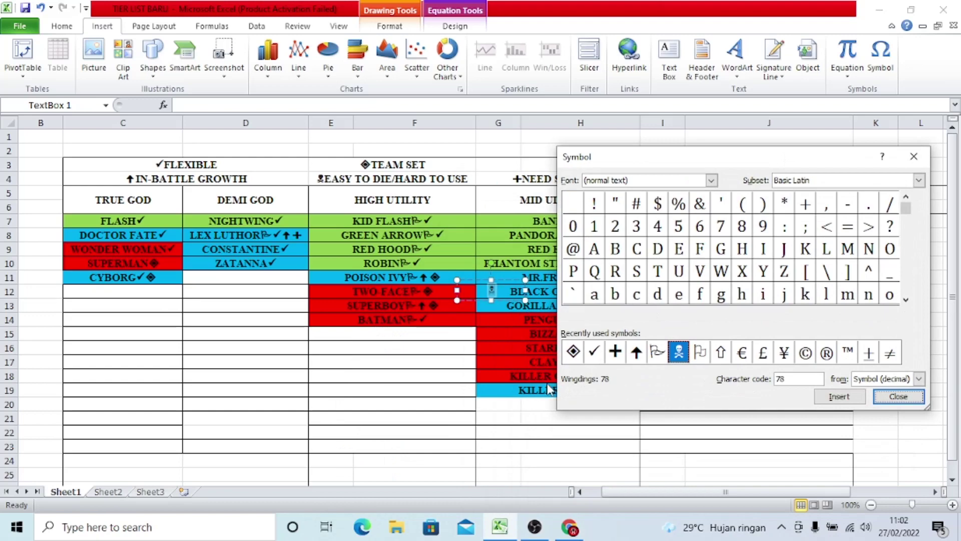
drag(746, 161, 367, 166)
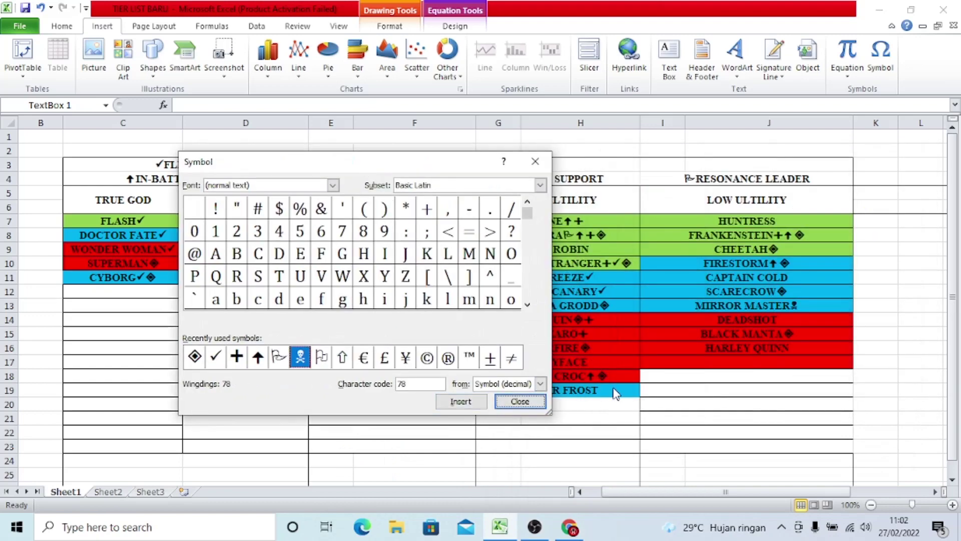
click(519, 401)
key(Escape)
key(F2)
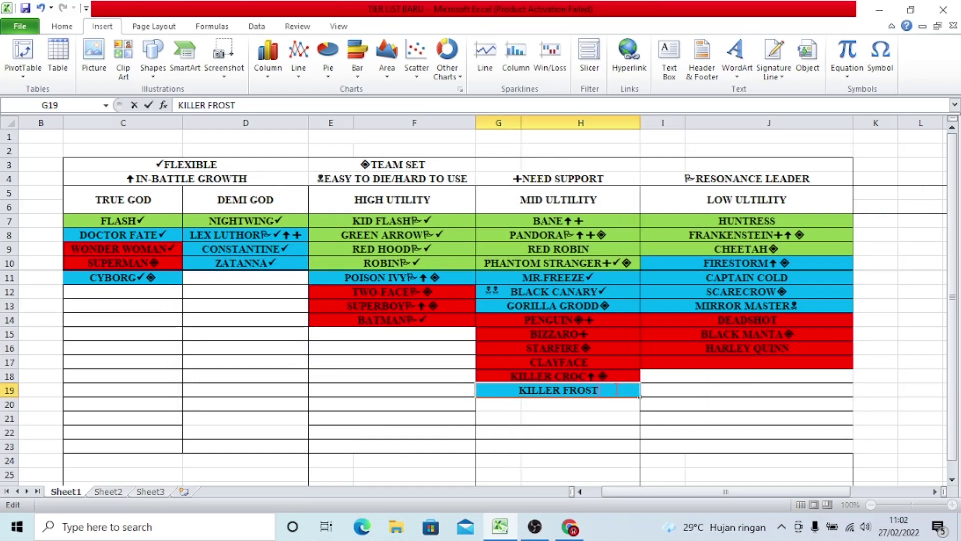
Remove the stray equation text box lying over the MID ULTILITY column near rows 11 to 14.
click(516, 300)
click(500, 291)
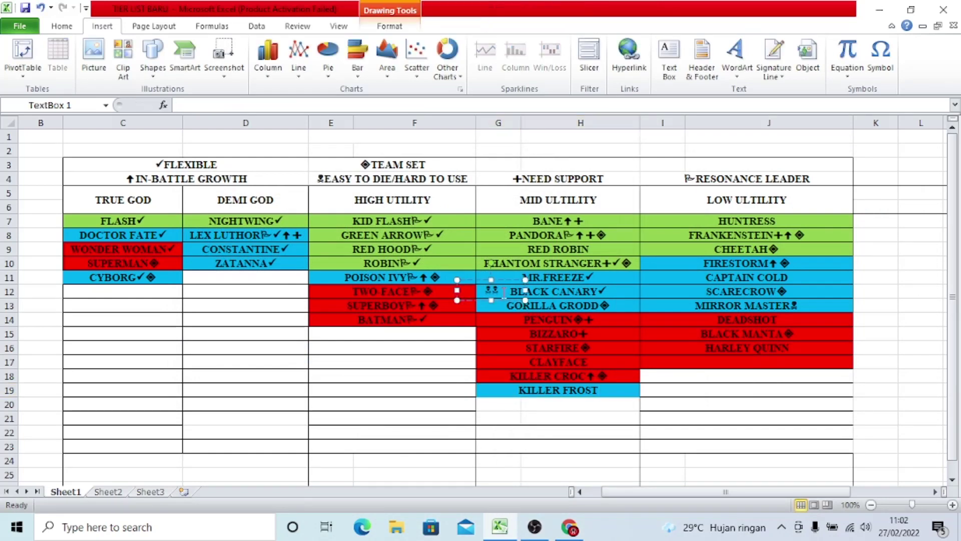
key(alt+equal)
click(612, 393)
key(F2)
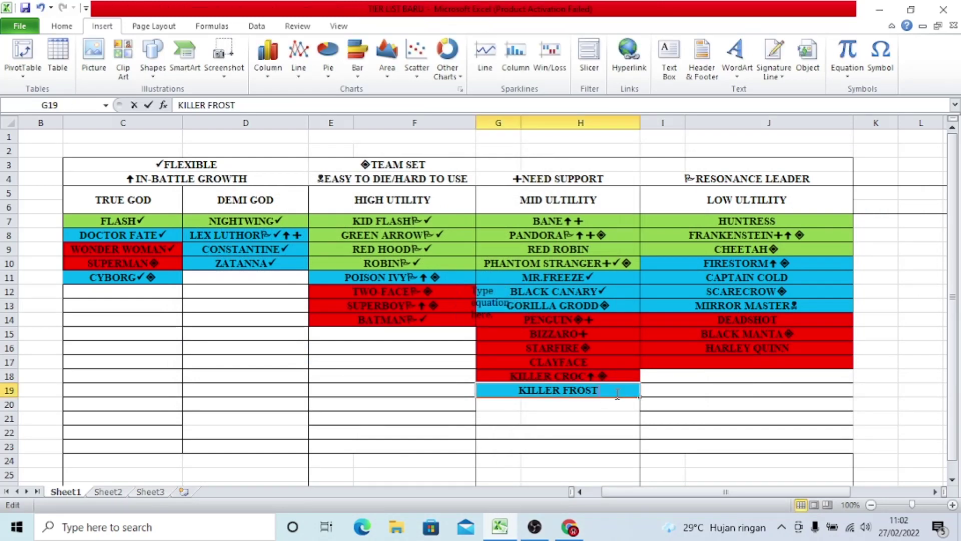
click(504, 314)
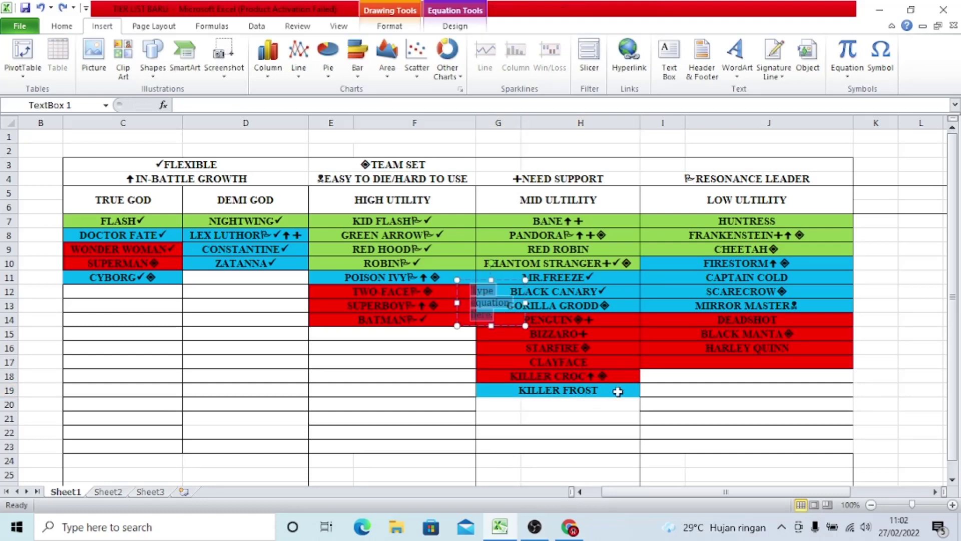
drag(618, 391, 621, 400)
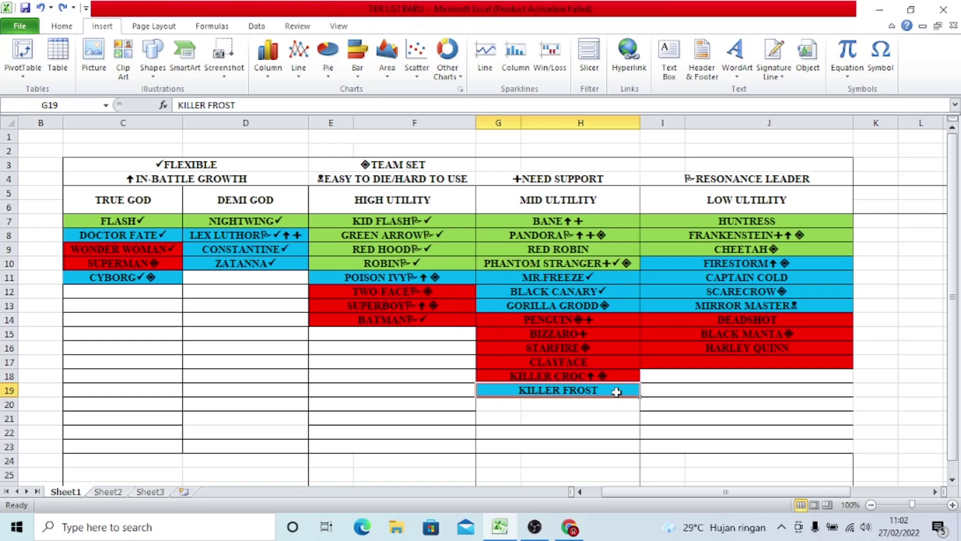
Try appending the skull symbol (Wingdings 78) to KILLER FROST in G19 and delete it again.
double_click(618, 393)
click(881, 57)
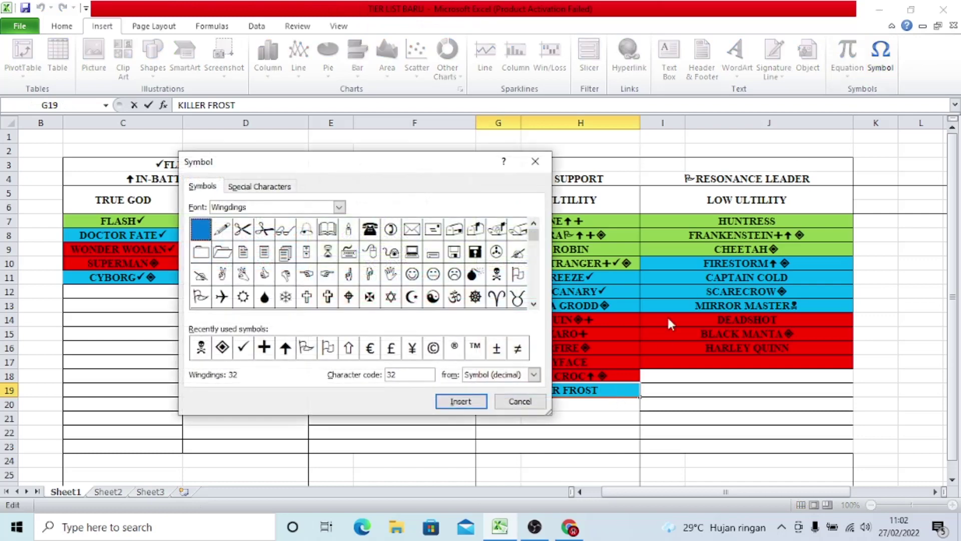
click(201, 347)
click(472, 402)
drag(366, 159, 941, 55)
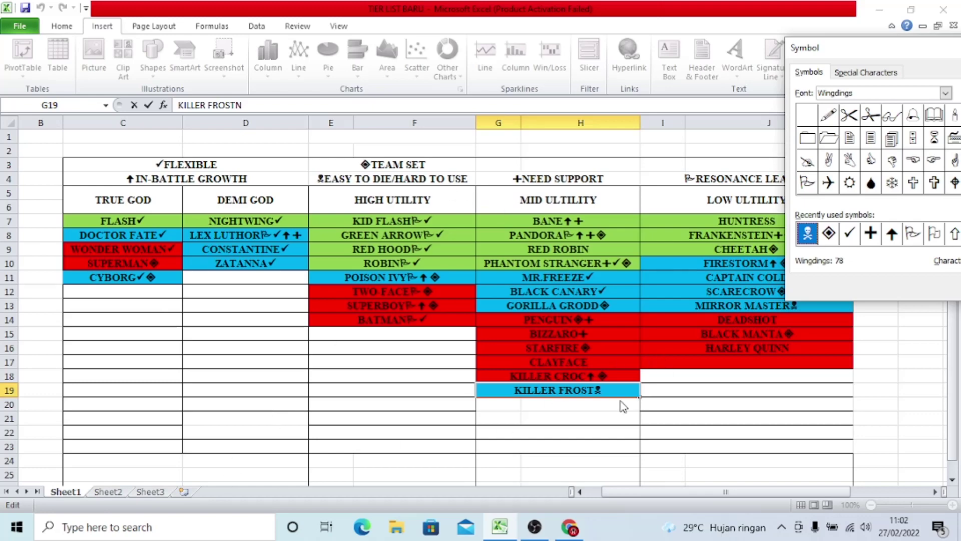
drag(844, 50, 227, 100)
click(581, 340)
key(BackSpace)
Try appending the skull followed by the flag symbol after KILLER FROST in G19 and delete both symbols.
click(881, 55)
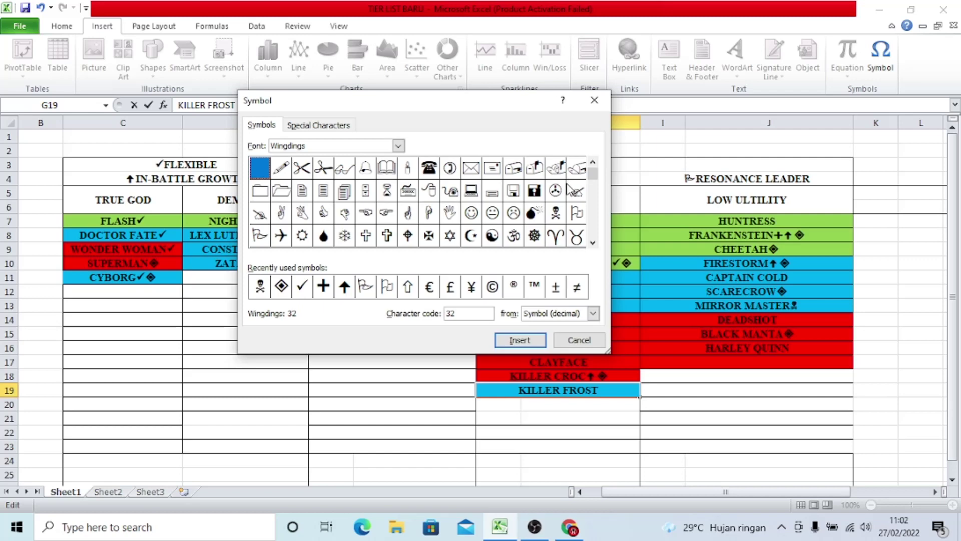
click(368, 290)
click(265, 293)
click(521, 341)
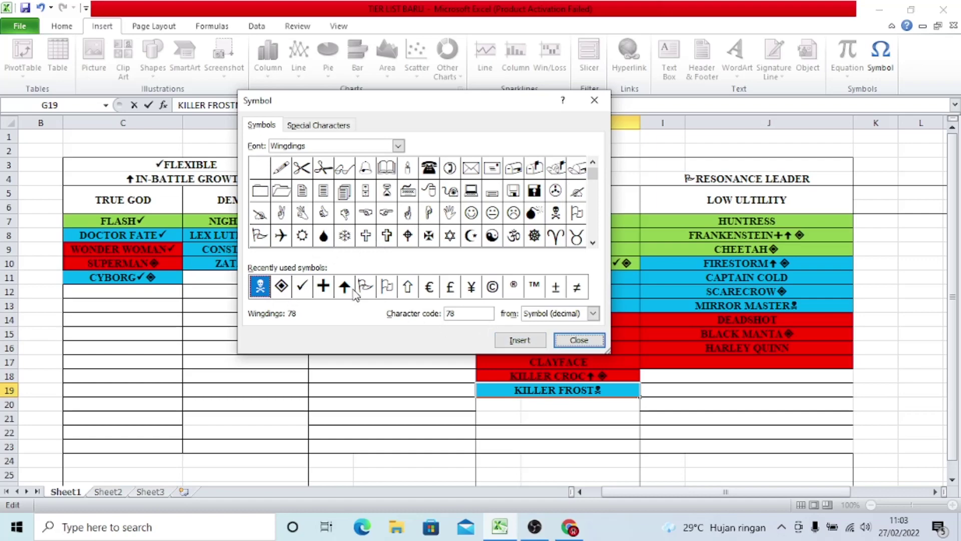
click(368, 291)
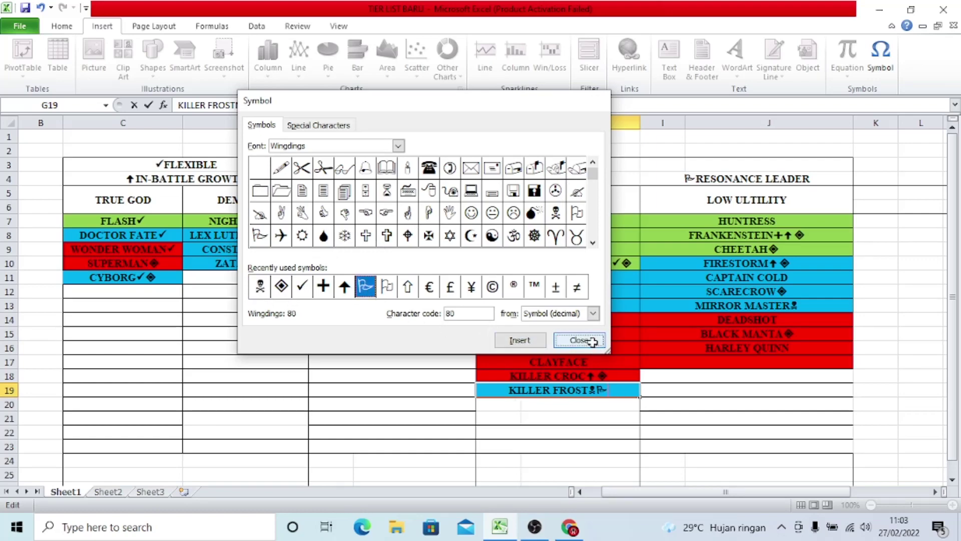
click(580, 340)
key(BackSpace)
Append the flag RESONANCE LEADER symbol (Wingdings 80) and the skull EASY TO DIE/HARD TO USE symbol (Wingdings 78) after KILLER FROST in G19.
click(880, 57)
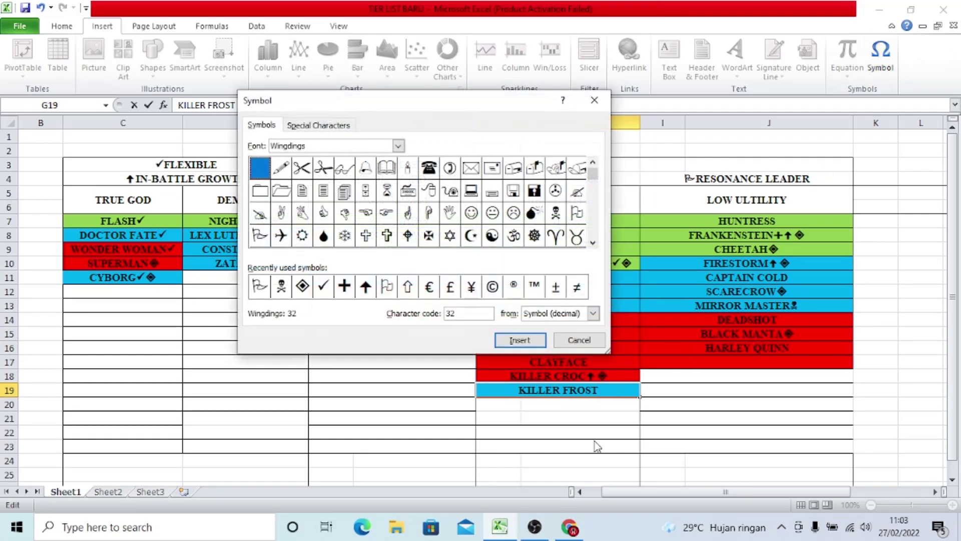
click(260, 287)
click(520, 340)
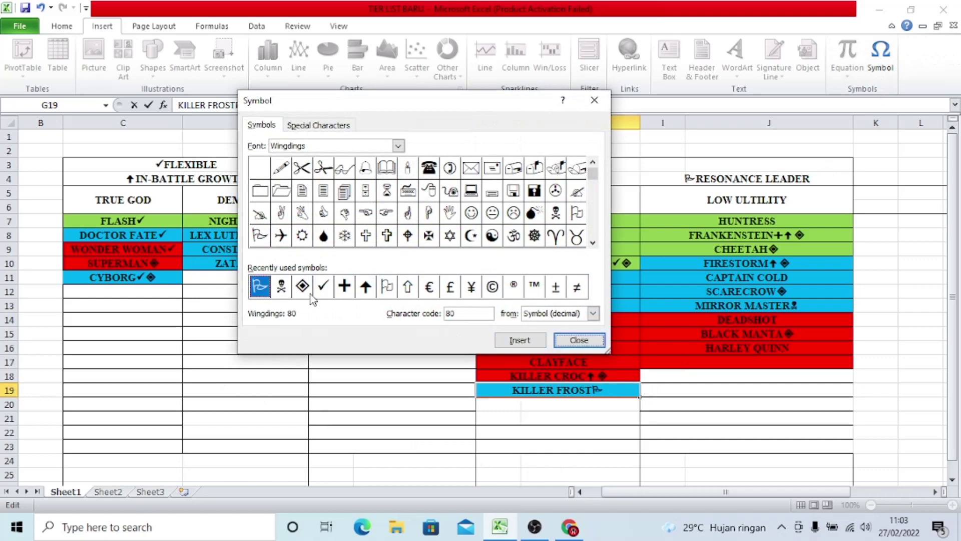
click(281, 287)
click(501, 340)
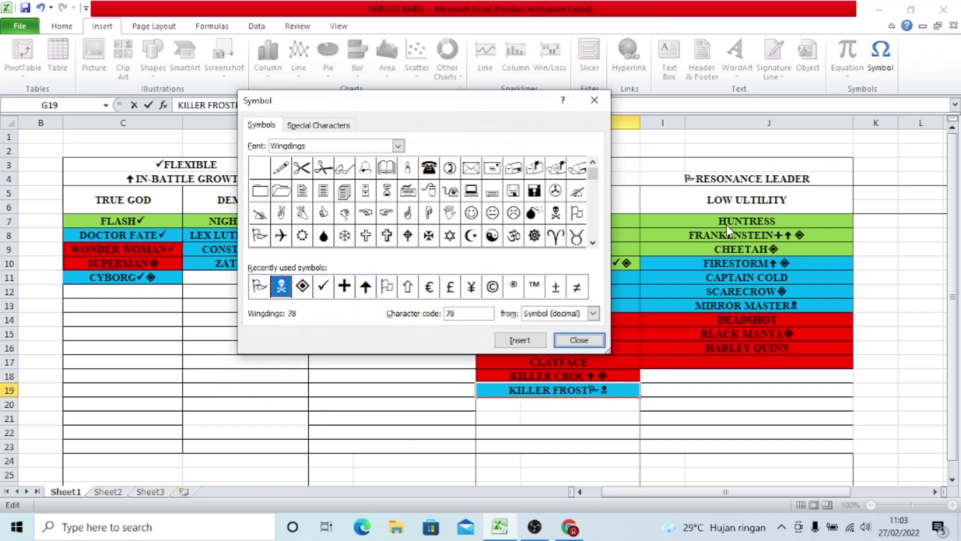
click(586, 340)
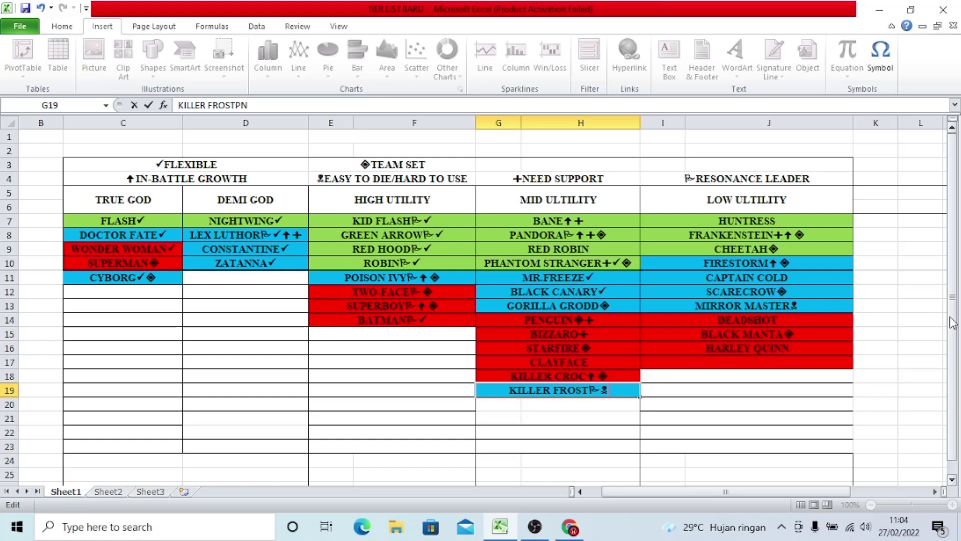
Append the diamond TEAM SET symbol (Wingdings 2, code 178) after the skull in the KILLER FROST entry.
click(876, 60)
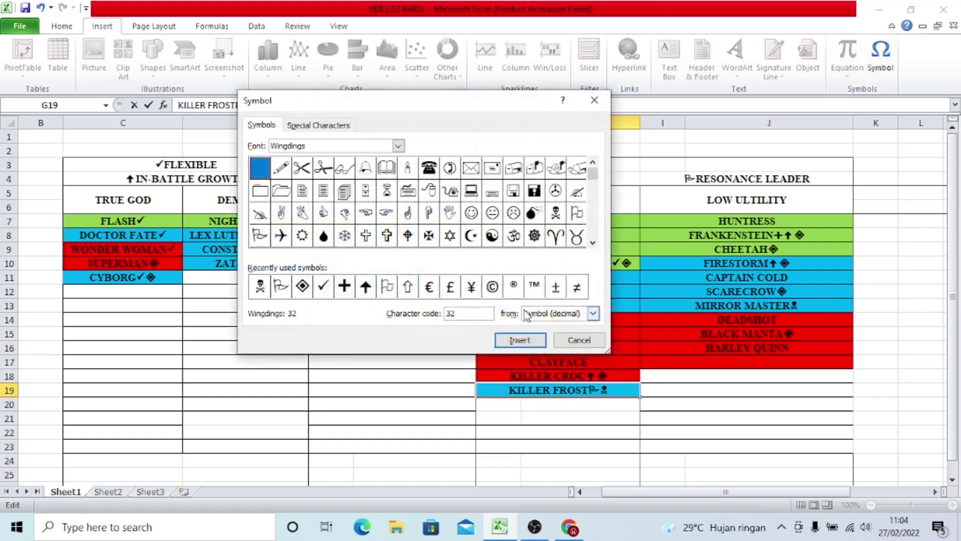
click(302, 286)
click(519, 340)
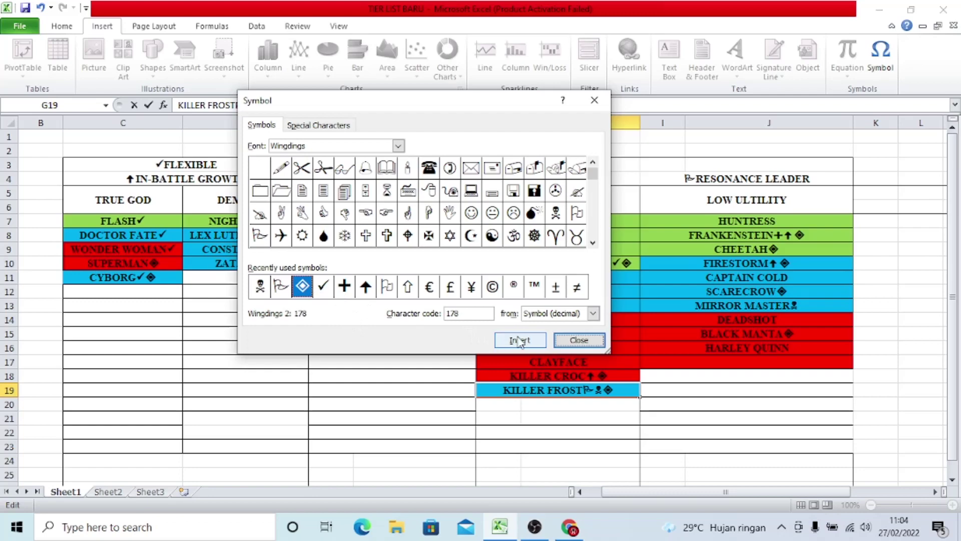
click(596, 342)
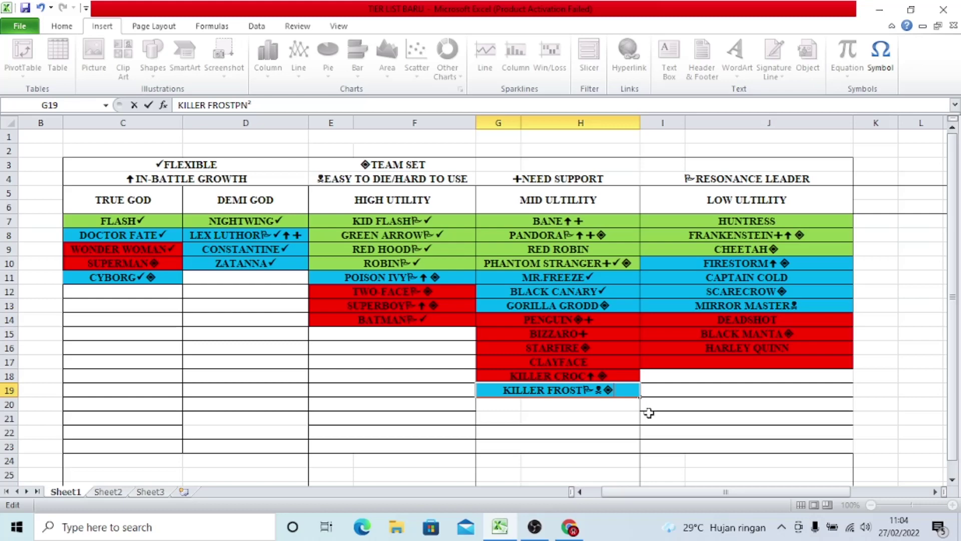
Swap the positions of PENGUIN and KILLER FROST in the MID ULTILITY column, with KILLER FROST in row 14 and PENGUIN in row 19.
click(630, 319)
mouse_move(639, 319)
mouse_down()
mouse_move(632, 404)
mouse_move(636, 320)
mouse_up()
click(630, 394)
click(629, 417)
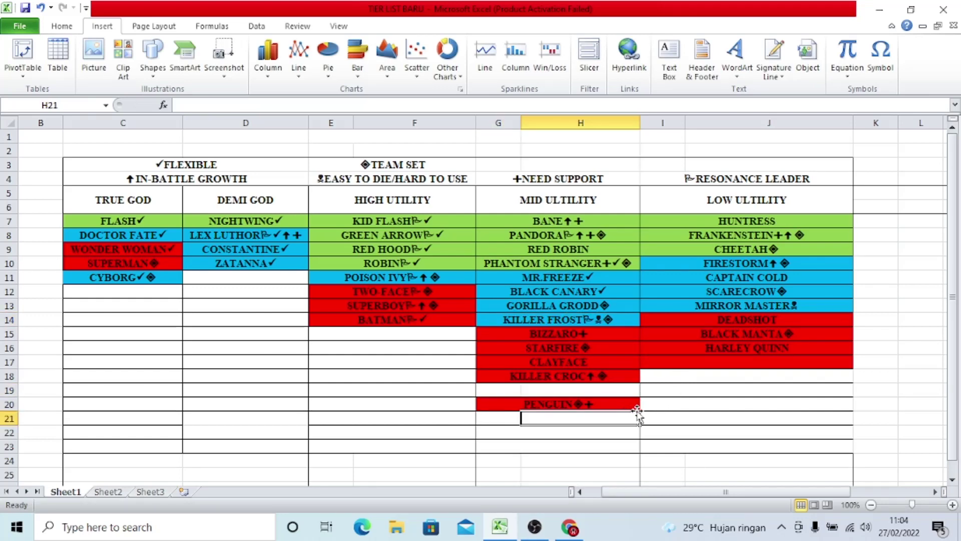
drag(640, 406, 644, 389)
click(632, 407)
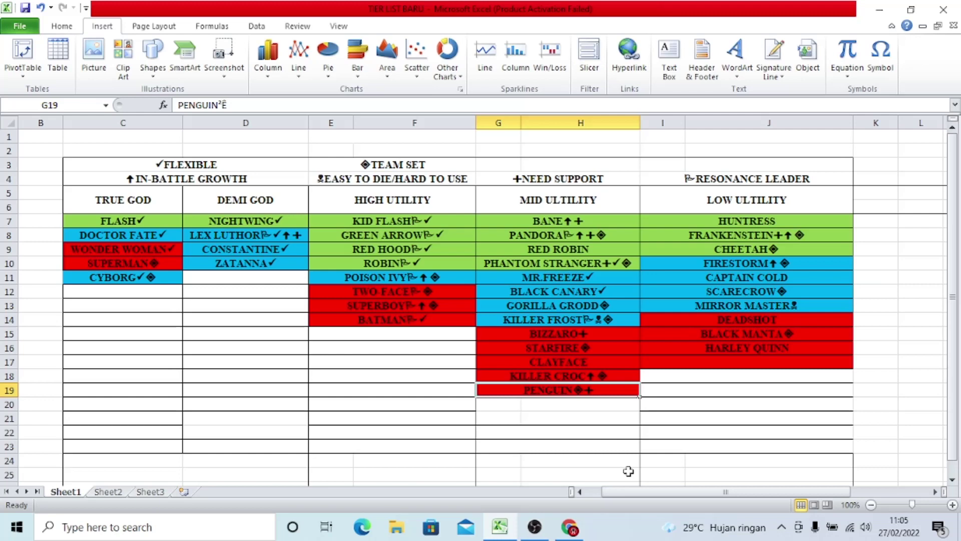
Reorder the TRUE GOD column by colour, placing CYBORG in C9, SUPERMAN in C10 and WONDER WOMAN in C11.
click(167, 266)
drag(176, 266, 184, 298)
click(173, 251)
mouse_move(183, 251)
mouse_down()
mouse_move(179, 310)
mouse_move(182, 251)
mouse_up()
click(169, 291)
click(169, 279)
click(178, 303)
click(172, 292)
drag(181, 292, 181, 264)
click(179, 304)
drag(179, 305, 181, 277)
click(211, 299)
click(860, 374)
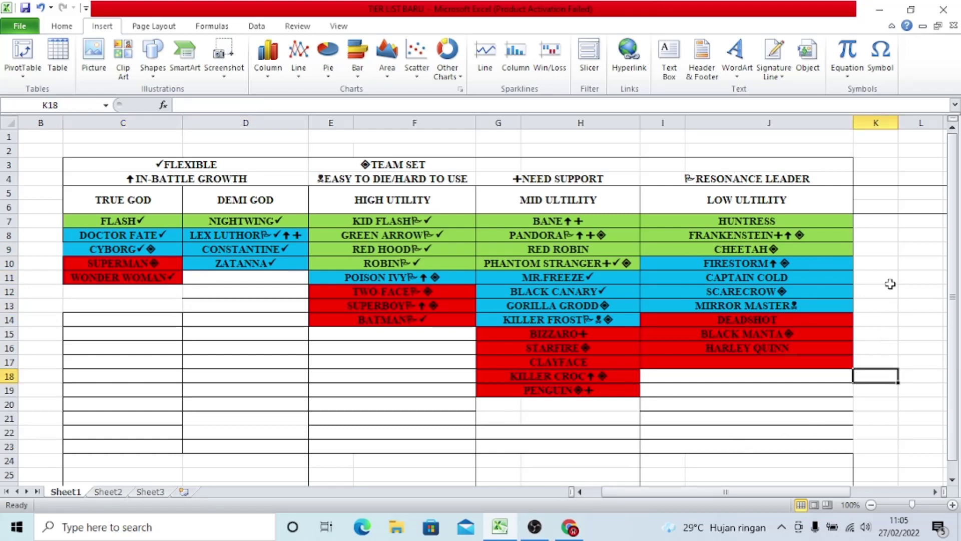